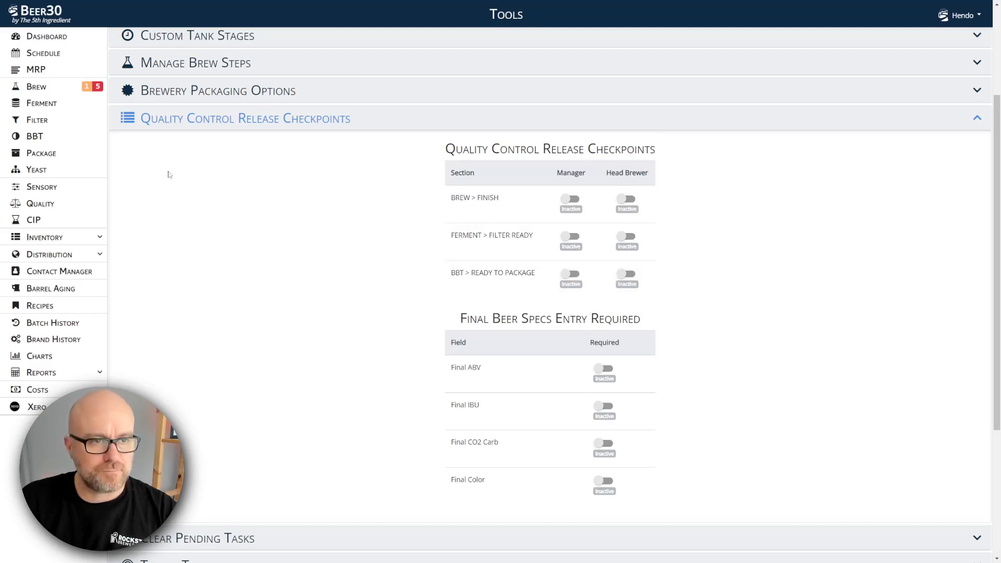
# - In the BBT in-progress form, select BBT-076 - Hendos Wild Beer, #220824B and answer Yes to Ready to Package
pyautogui.click(39, 137)
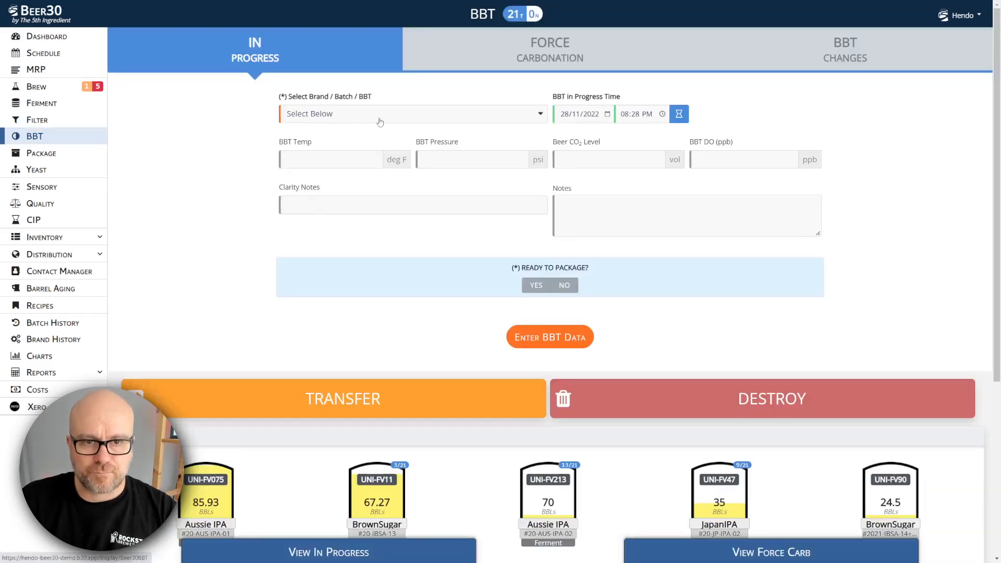
pyautogui.click(427, 120)
pyautogui.click(356, 168)
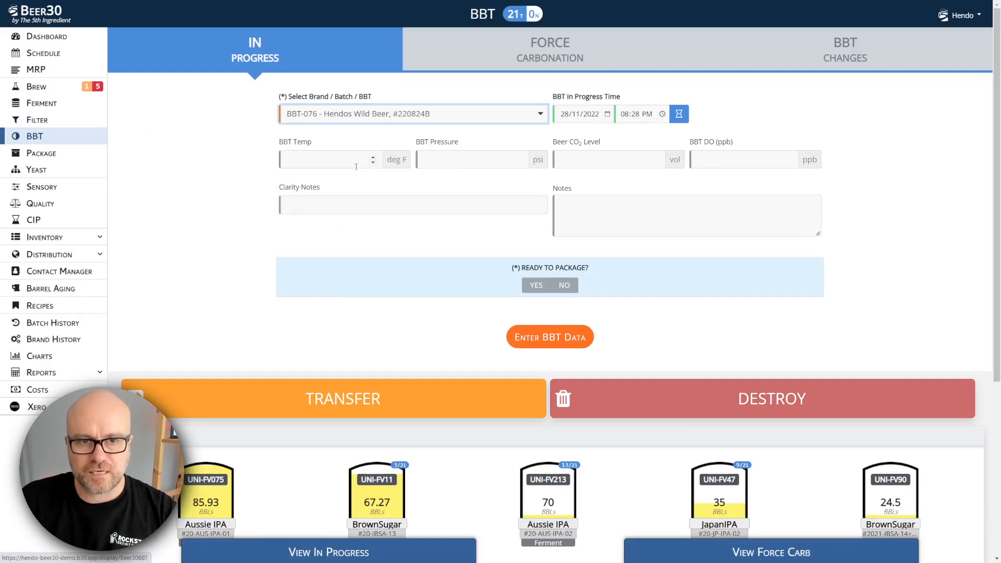
pyautogui.click(536, 286)
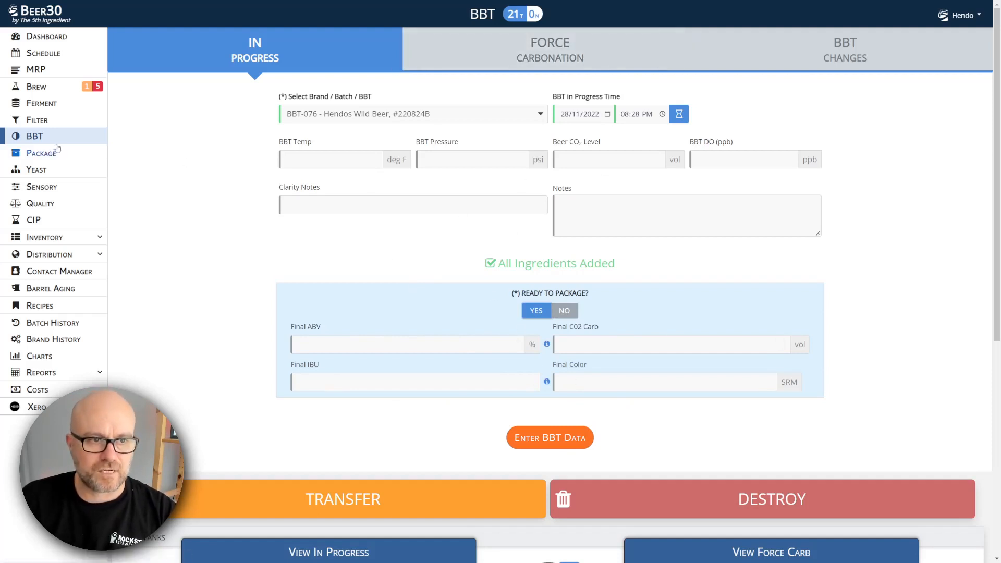
# - Check which brands, batches and tanks are available for starting a packaging run
pyautogui.click(44, 157)
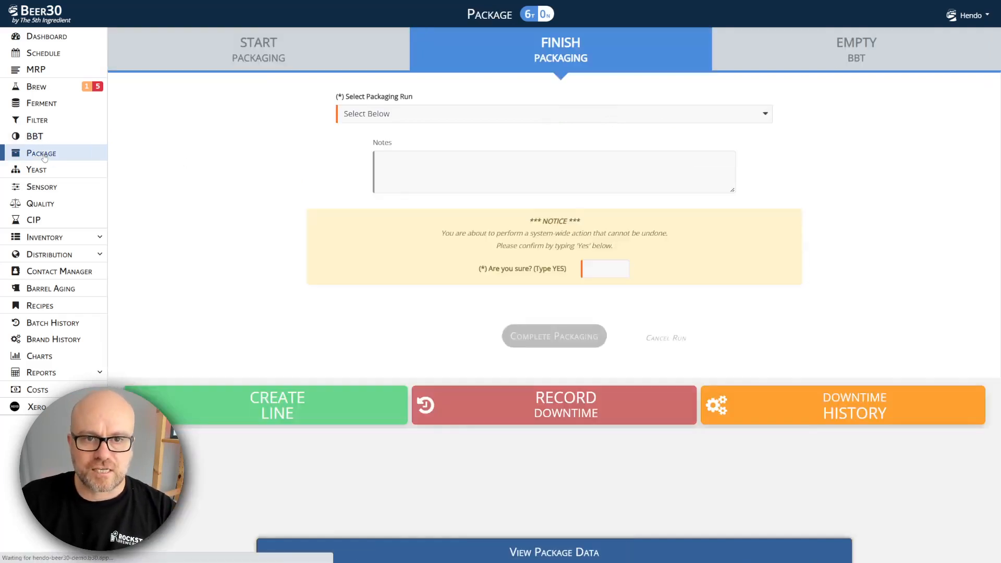
pyautogui.click(262, 59)
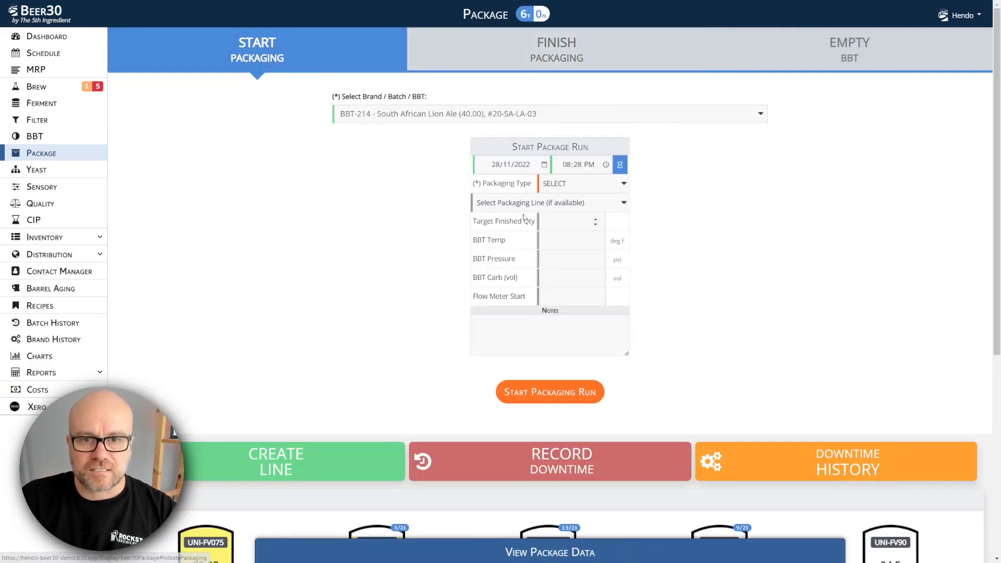
pyautogui.click(410, 114)
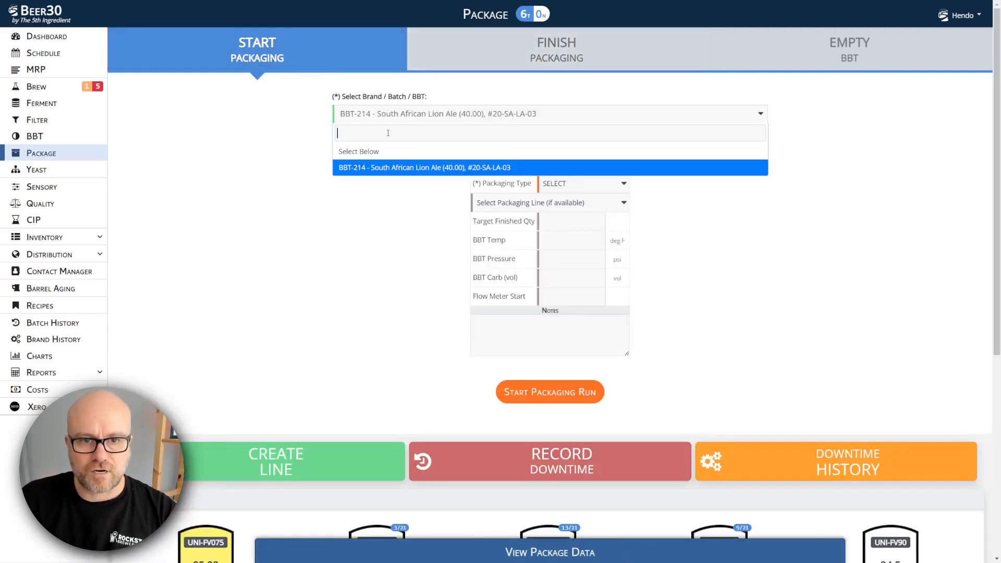
pyautogui.click(293, 203)
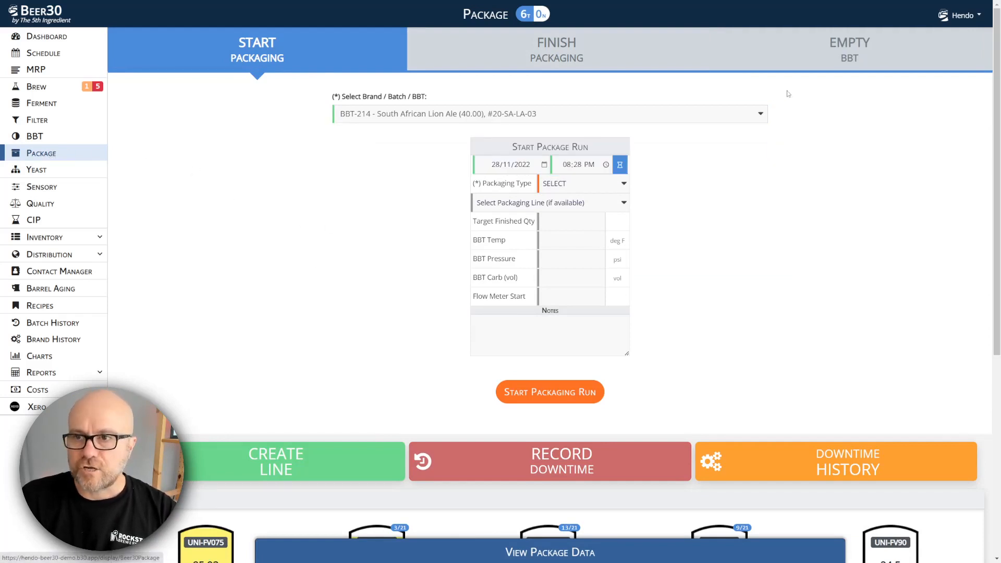
# - In the Quality Control Release Checkpoints settings, activate the Head Brewer checkpoint for BBT > Ready to Package
pyautogui.click(950, 15)
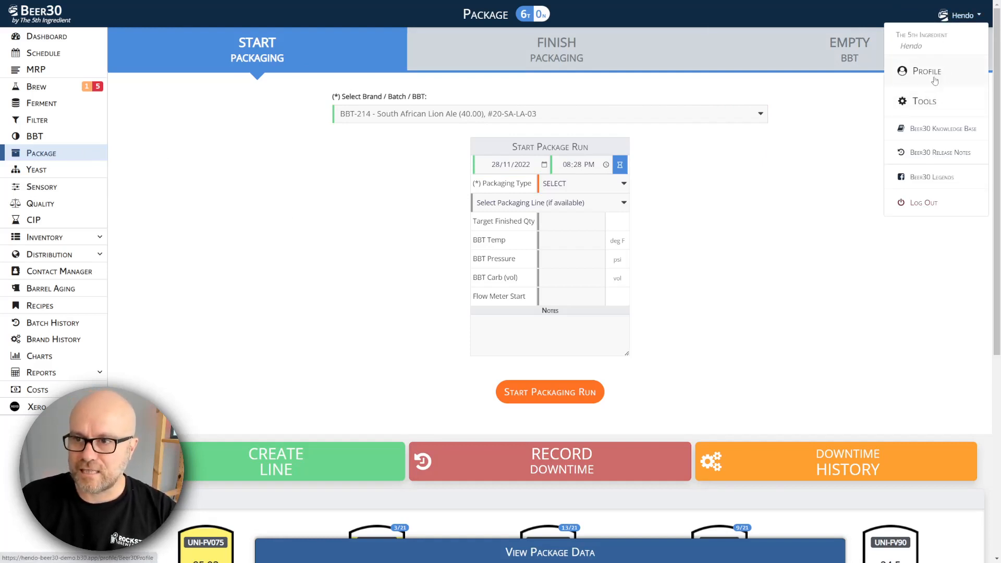
pyautogui.click(934, 106)
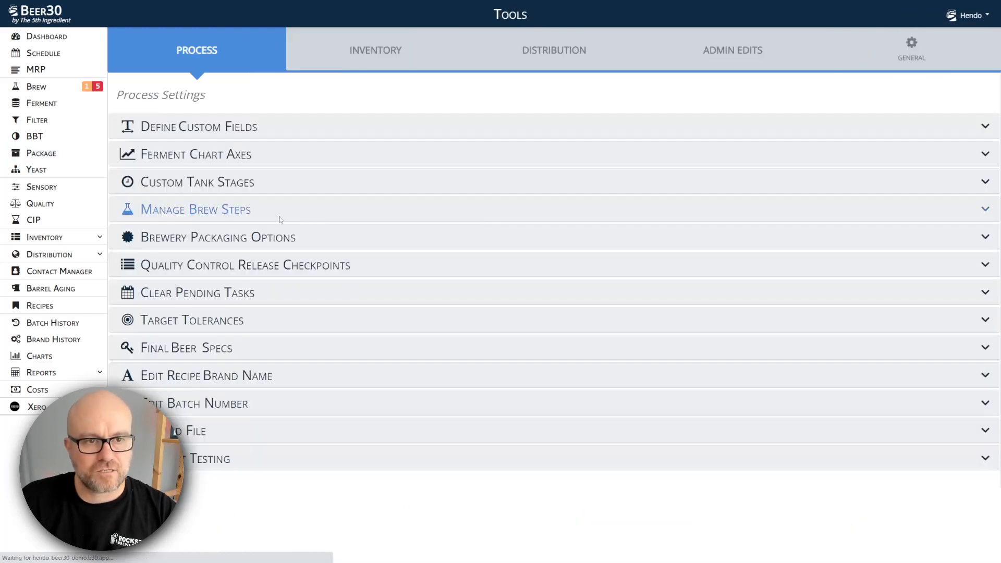
pyautogui.click(340, 269)
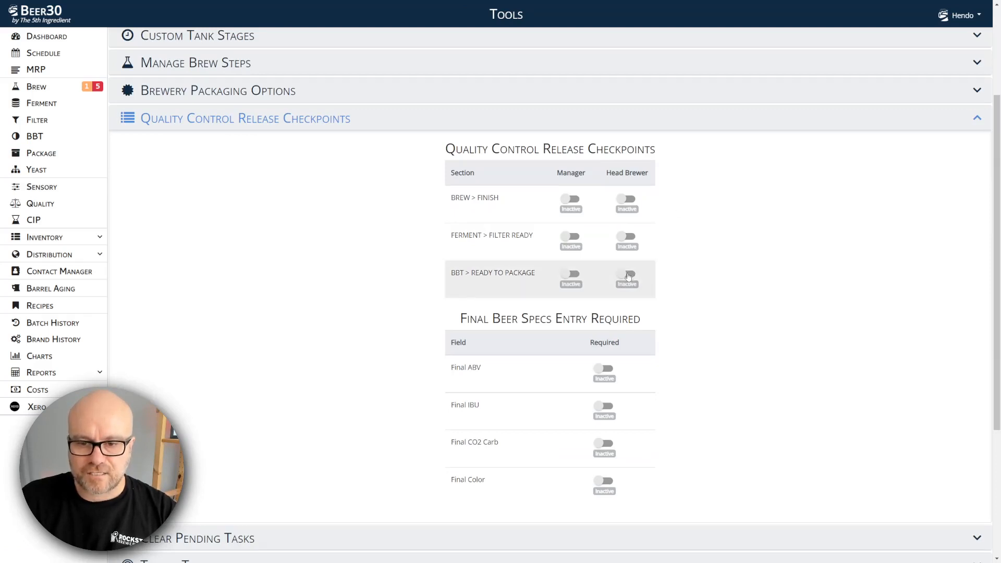
pyautogui.click(628, 275)
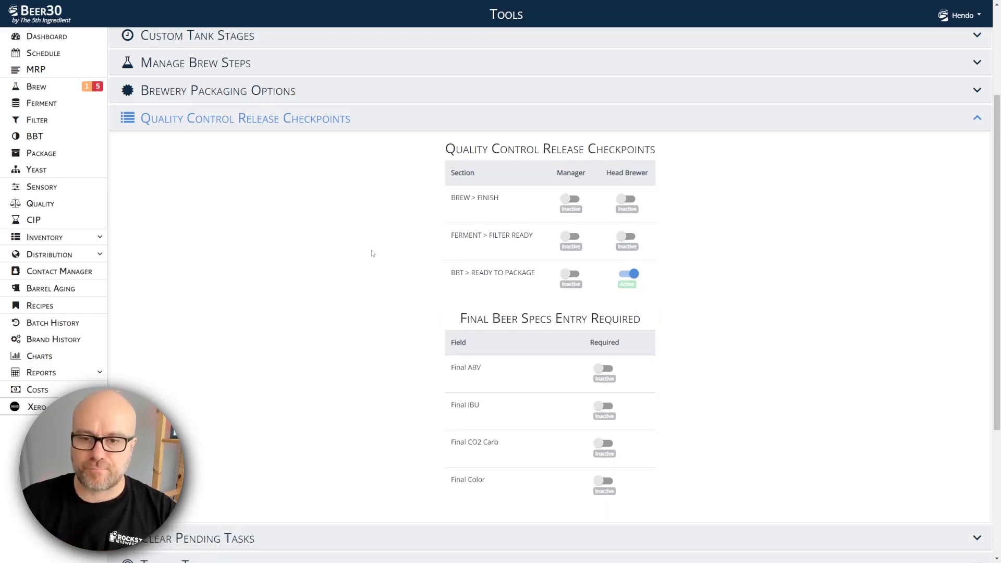
# - Make the Final ABV, Final IBU, Final CO2 Carb and Final Color entries required in the final beer specs
pyautogui.scroll(-1, 412, 280)
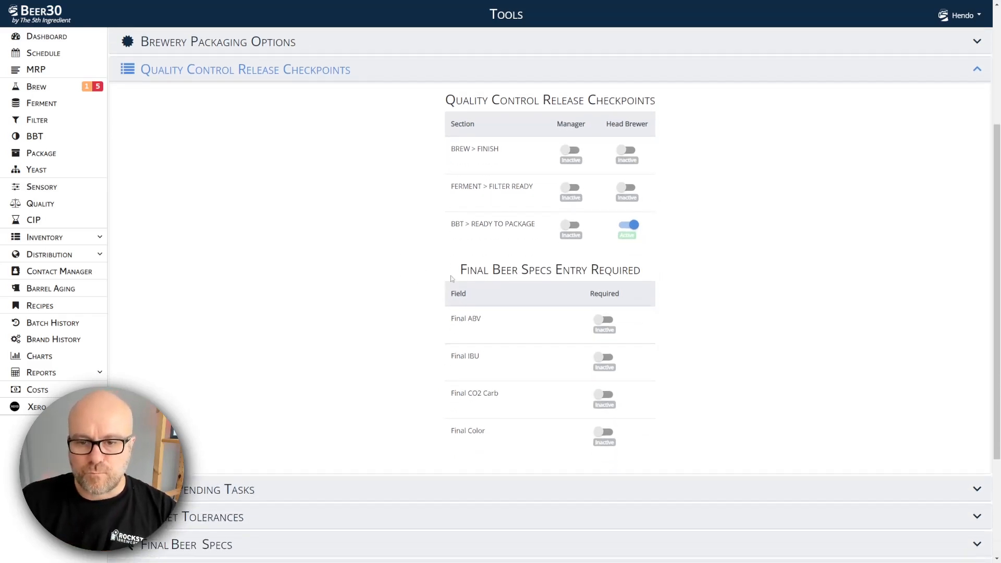
pyautogui.scroll(1, 461, 318)
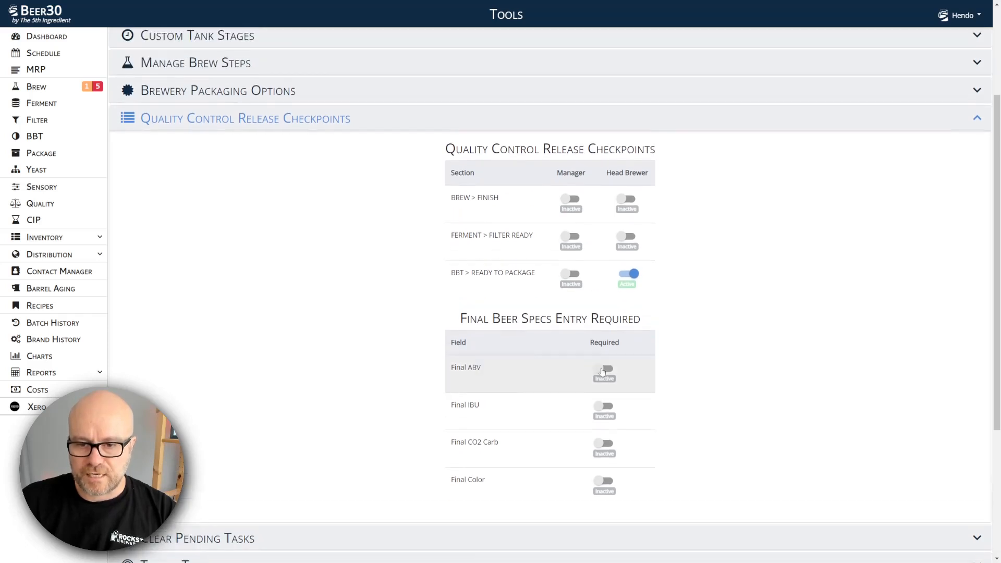
pyautogui.click(608, 371)
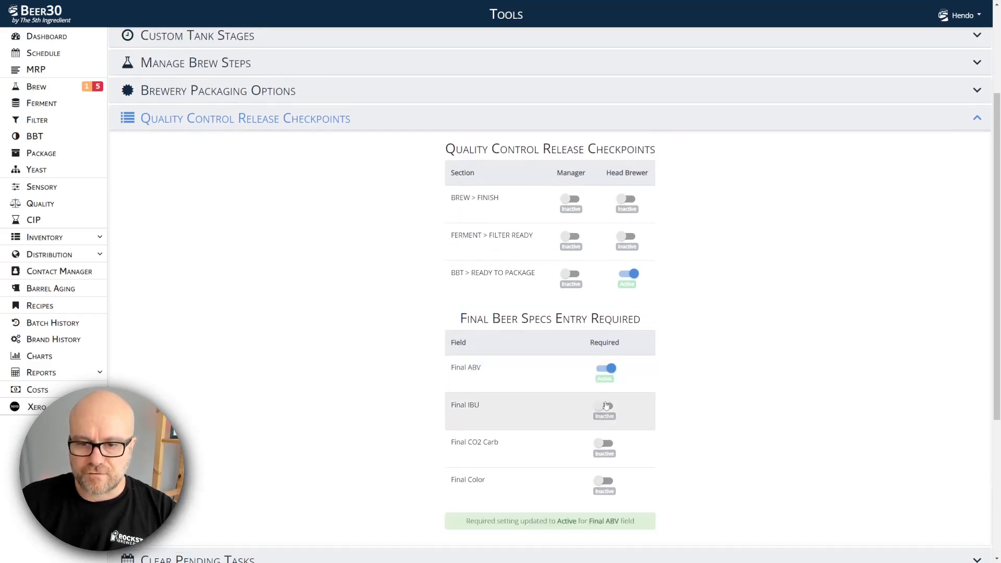
pyautogui.click(607, 407)
pyautogui.click(608, 444)
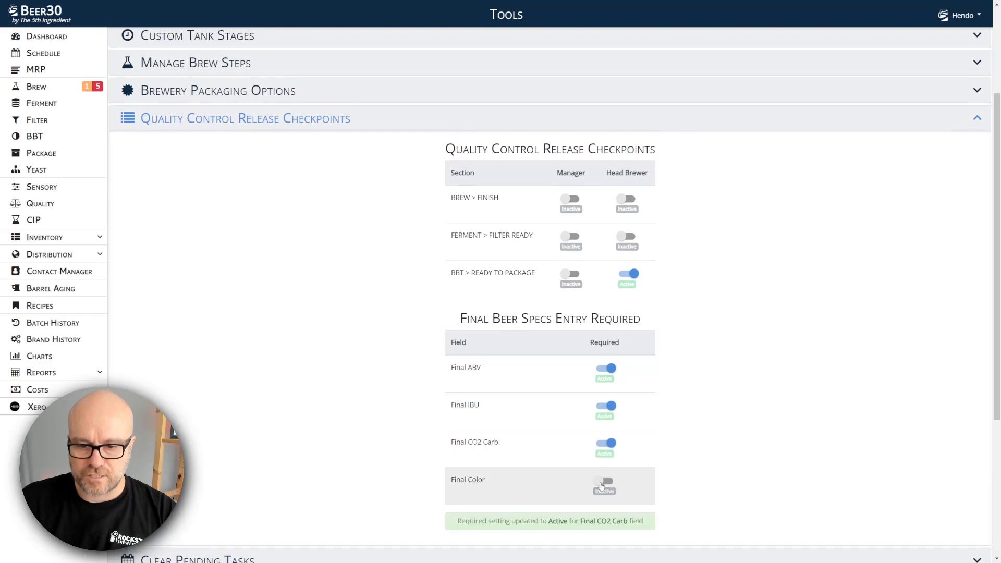
pyautogui.click(605, 482)
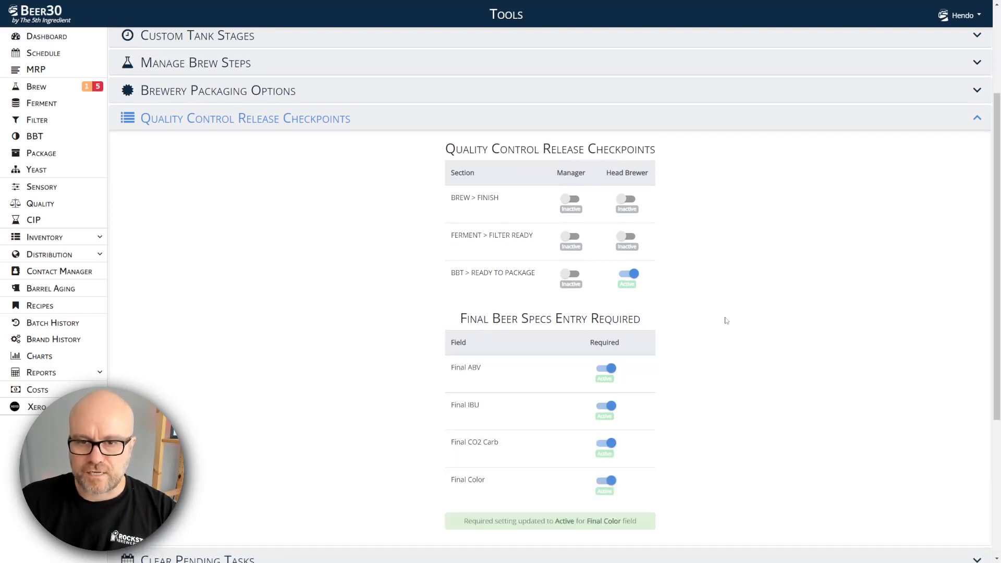
pyautogui.scroll(-3, 668, 374)
pyautogui.scroll(3, 675, 334)
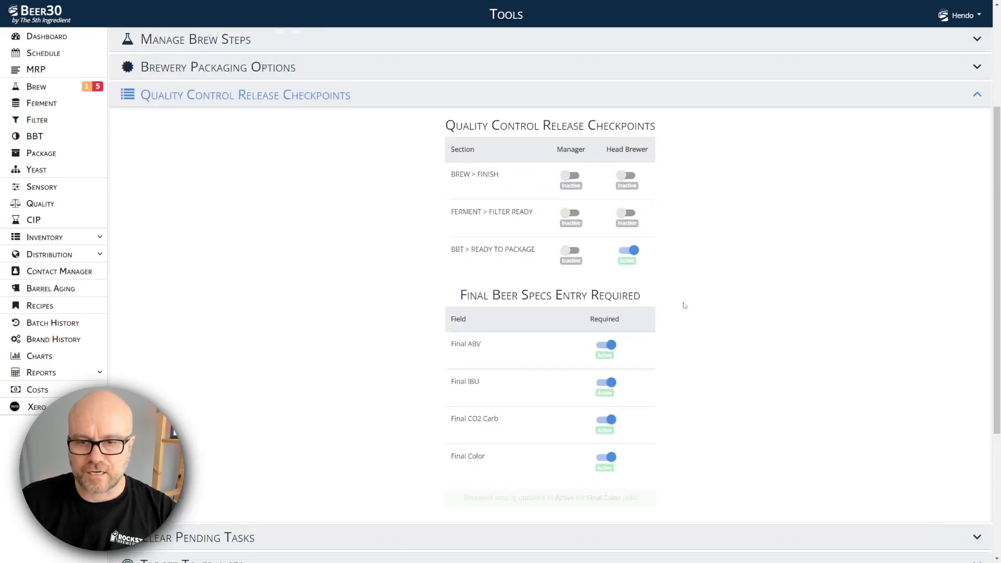
pyautogui.scroll(3, 229, 319)
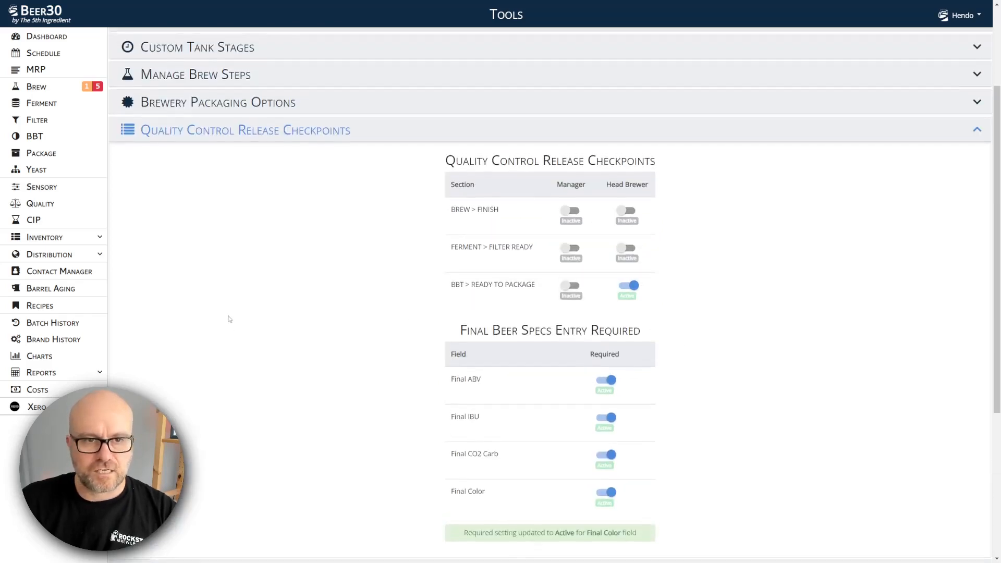
# - Select BBT-076 - Hendos Wild Beer, #220824B in the BBT form and try to mark it ready to package
pyautogui.click(36, 137)
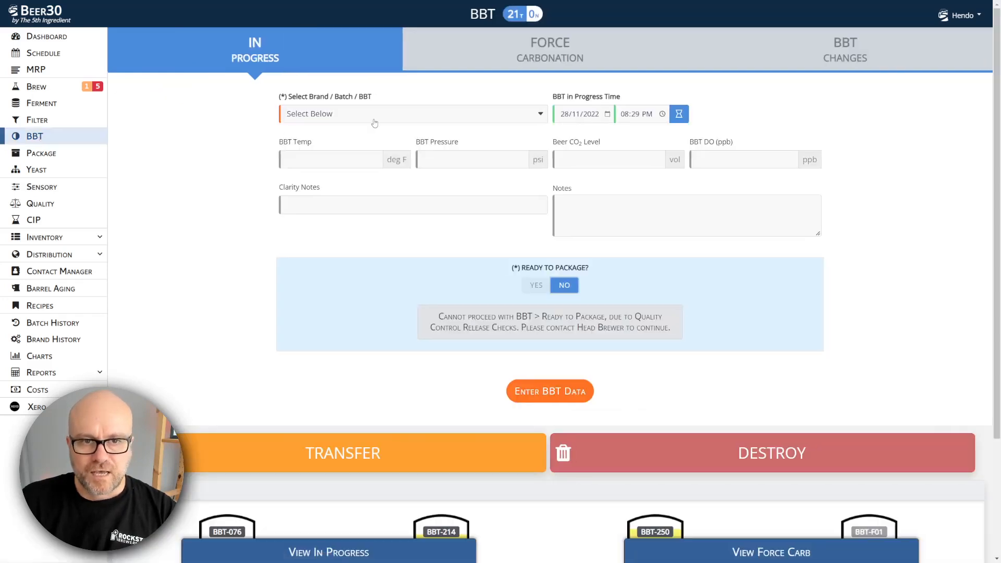
pyautogui.click(377, 122)
pyautogui.click(372, 164)
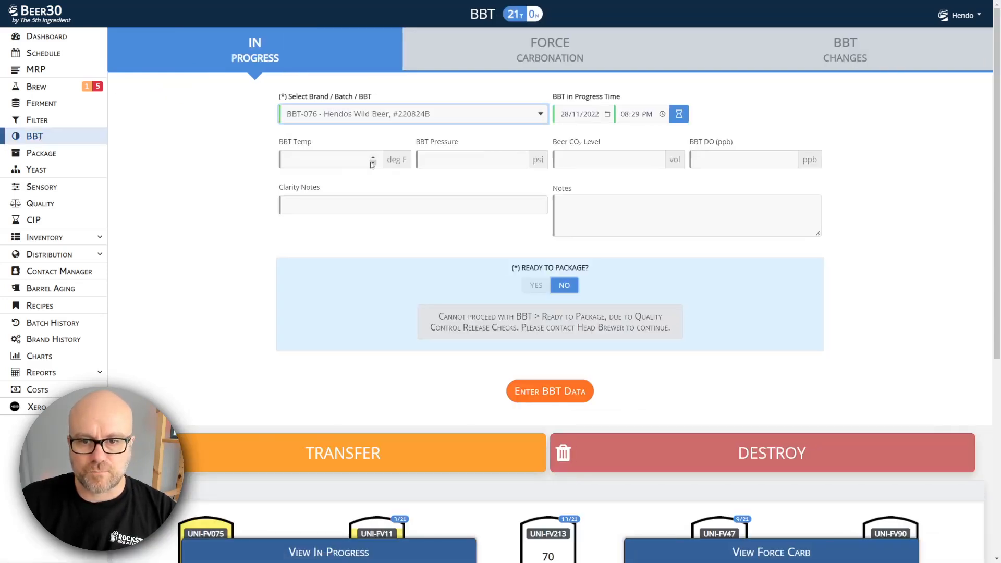
pyautogui.click(537, 285)
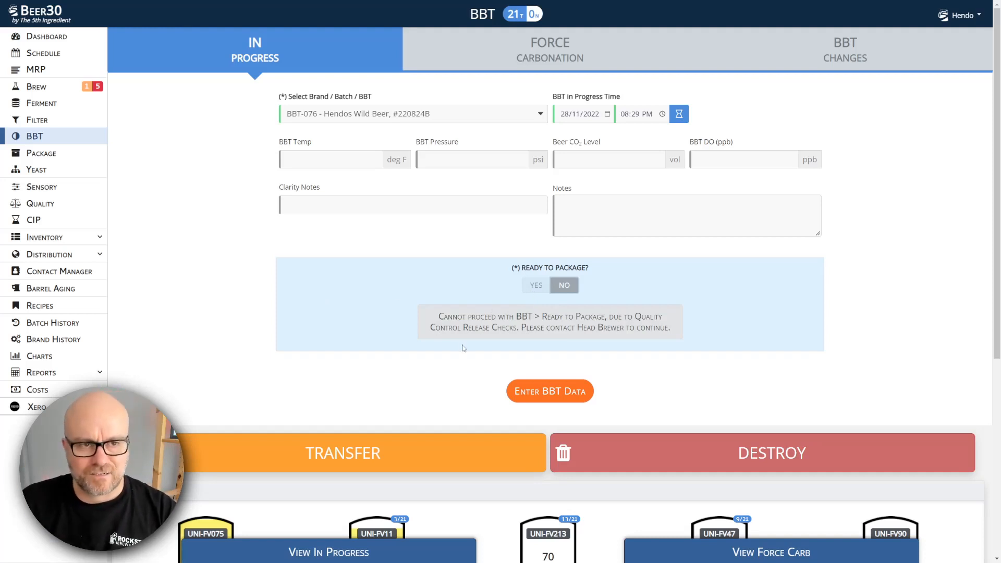
# - In the Quality Control Release Checkpoints settings, activate the Manager checkpoint for BBT > Ready to Package
pyautogui.click(962, 15)
pyautogui.click(925, 102)
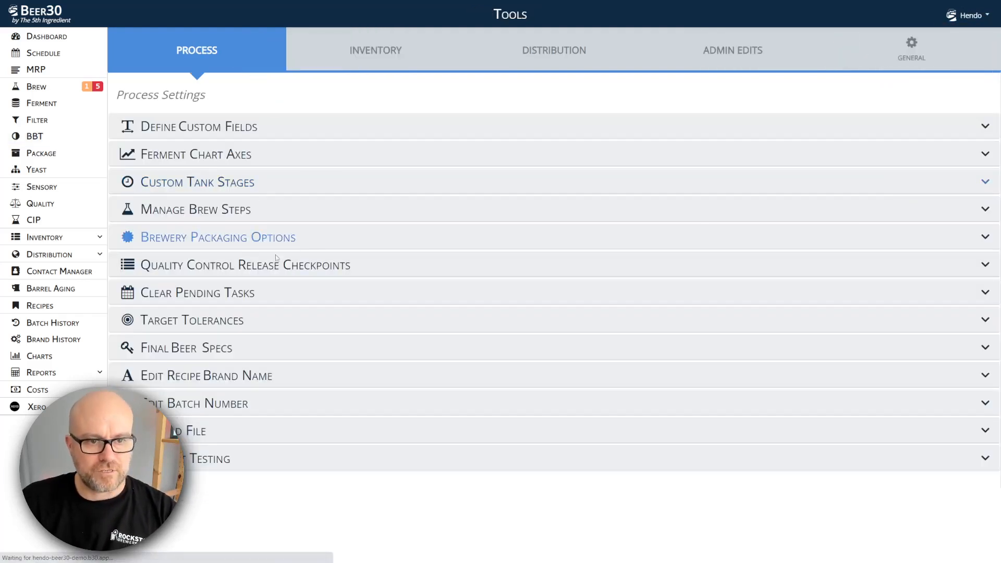
pyautogui.click(397, 267)
pyautogui.scroll(-1, 521, 313)
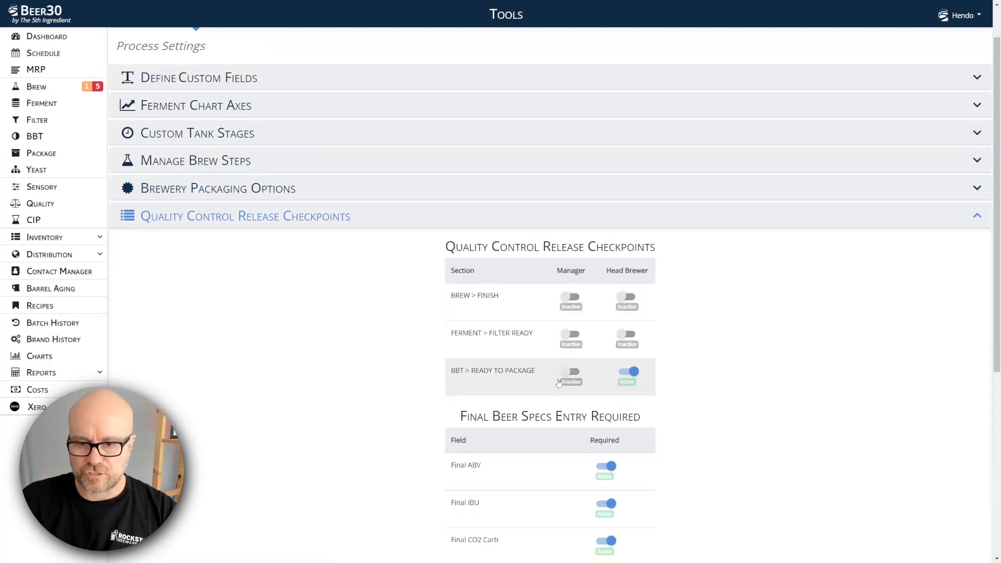
pyautogui.click(572, 372)
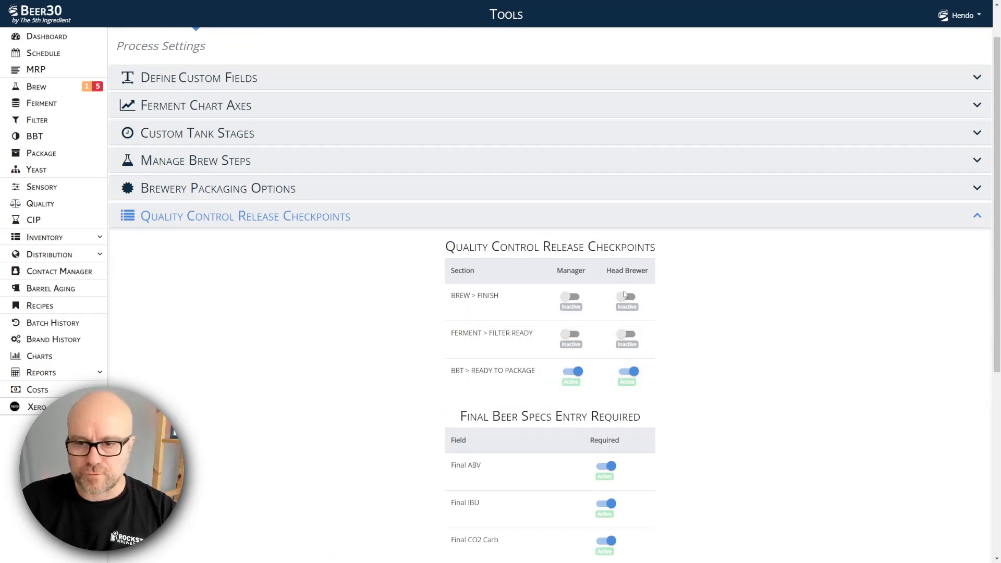
pyautogui.scroll(1, 241, 367)
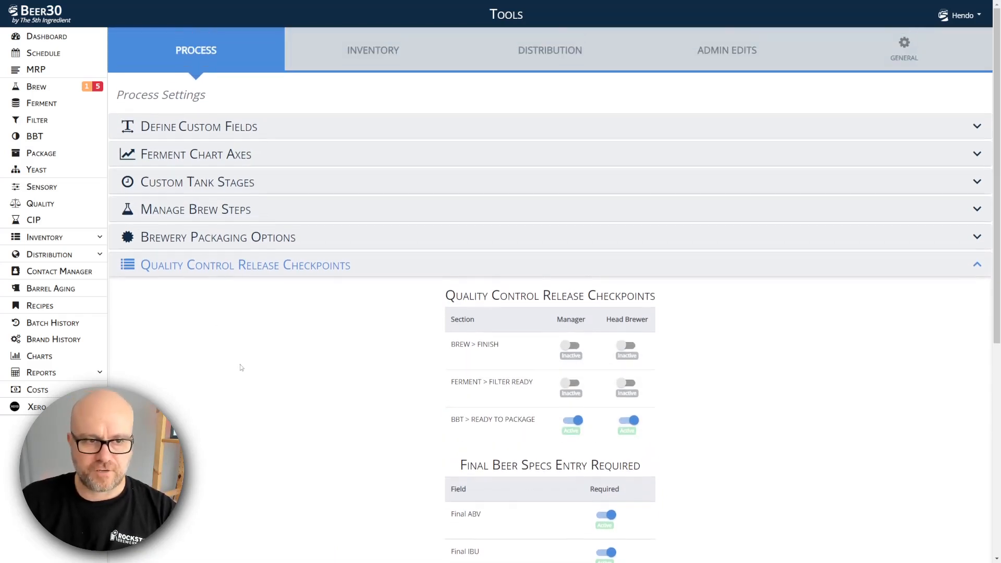
# - Return to the BBT in-progress form, select BBT-076 - Hendos Wild Beer, #220824B and mark it ready to package
pyautogui.click(46, 140)
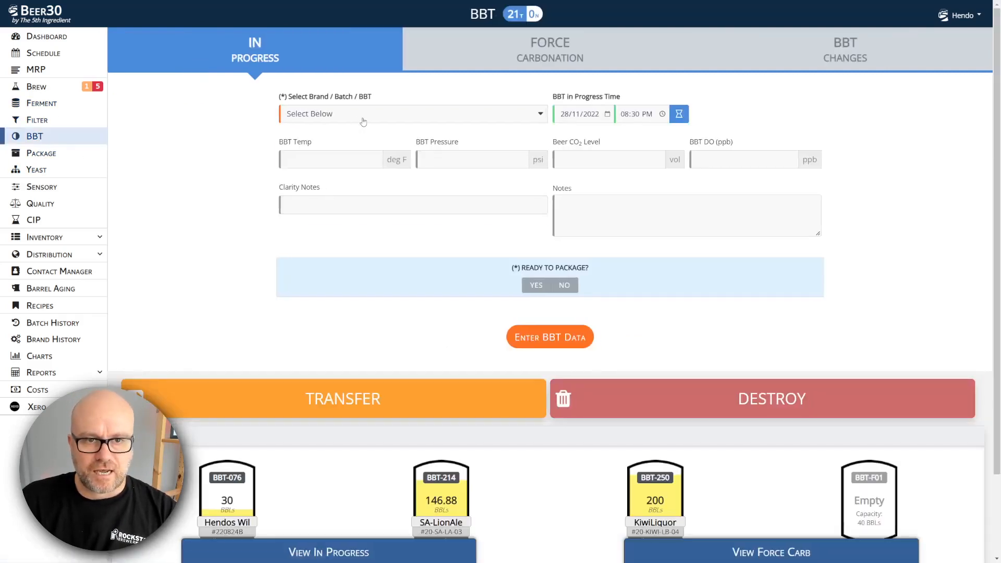
pyautogui.click(363, 119)
pyautogui.click(358, 168)
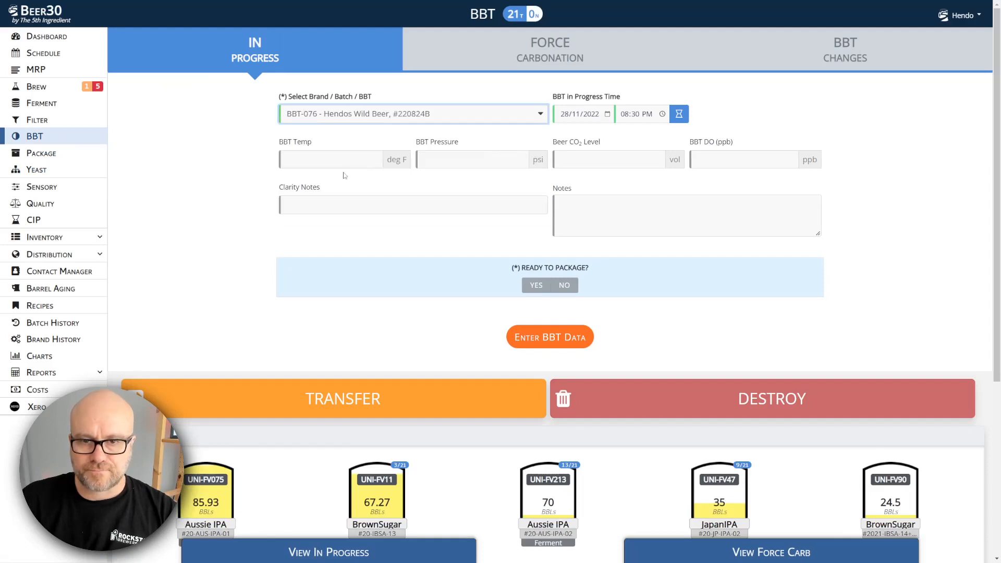
pyautogui.click(533, 287)
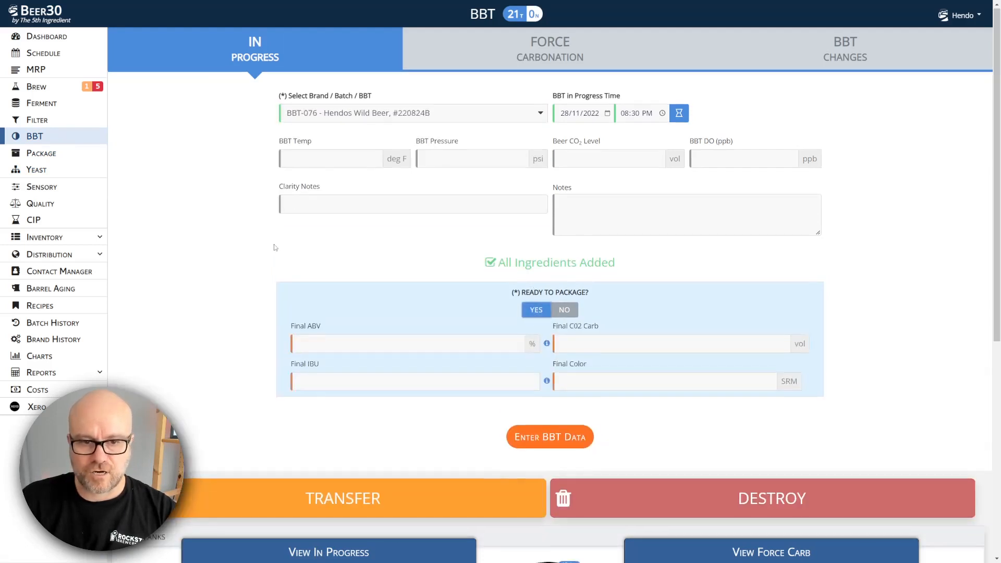
# - Go through the Final ABV, CO2 Carb, IBU and Color fields and try to submit the BBT data with them empty
pyautogui.scroll(-1, 308, 286)
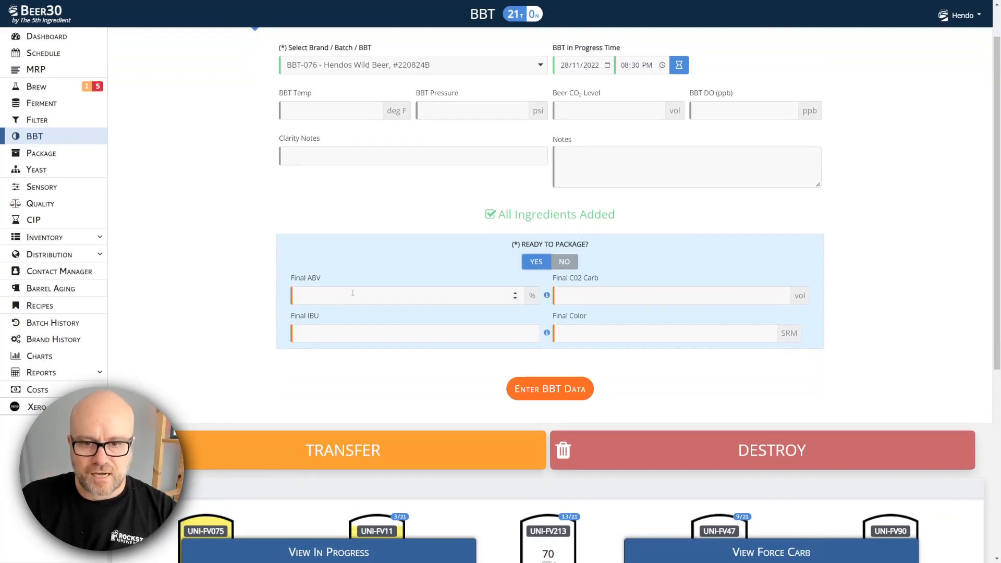
pyautogui.click(354, 297)
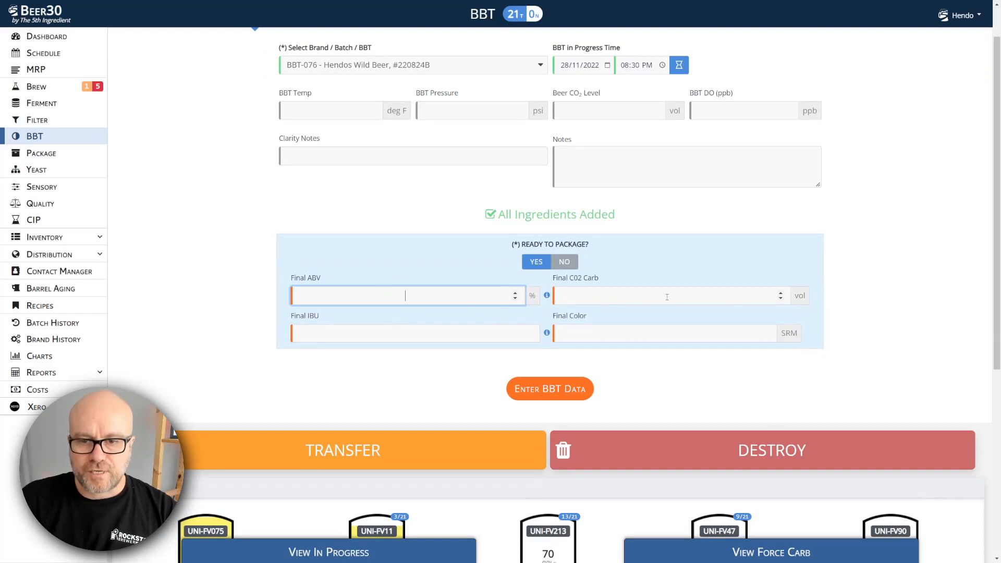
pyautogui.click(620, 303)
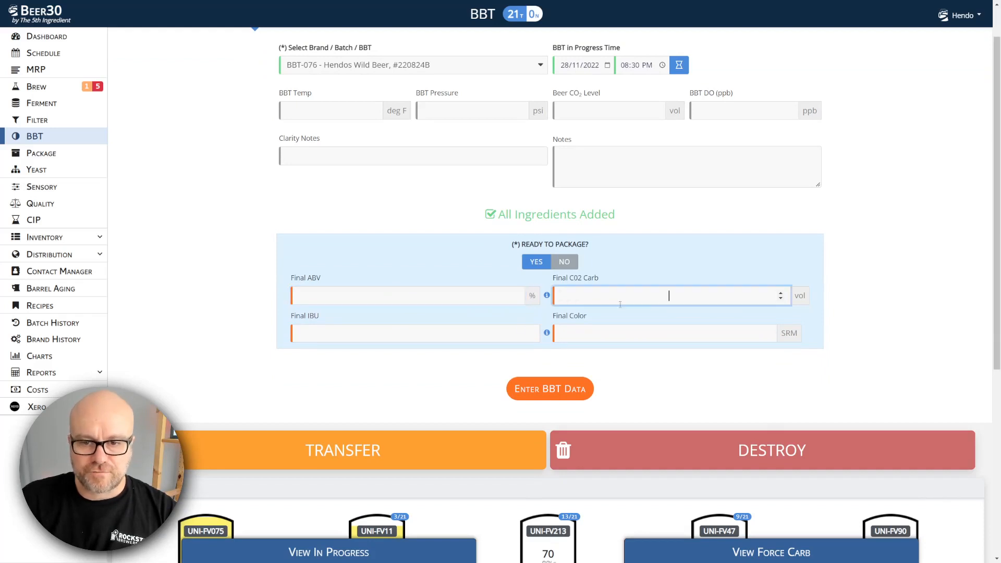
pyautogui.click(379, 333)
pyautogui.click(615, 336)
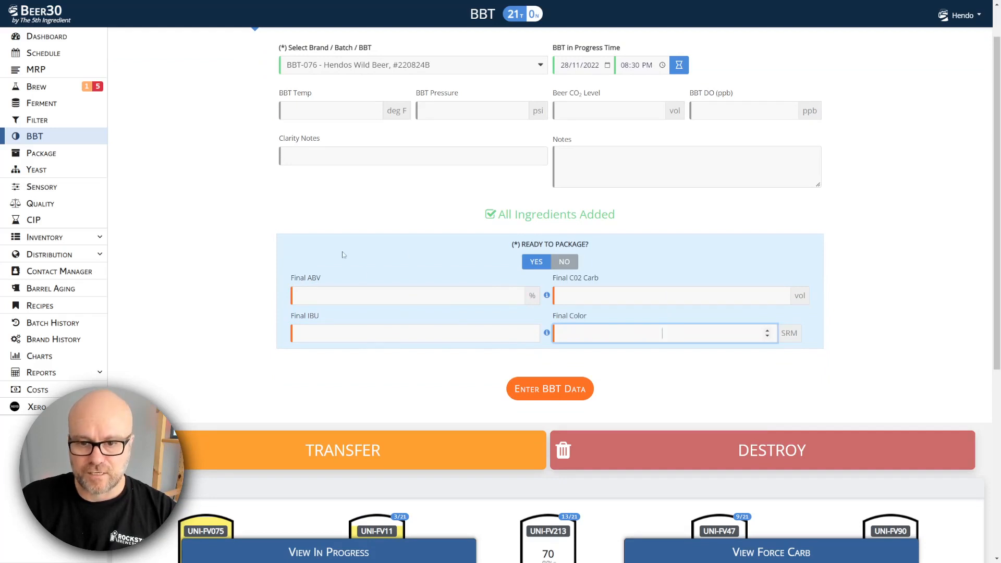
pyautogui.scroll(1, 395, 170)
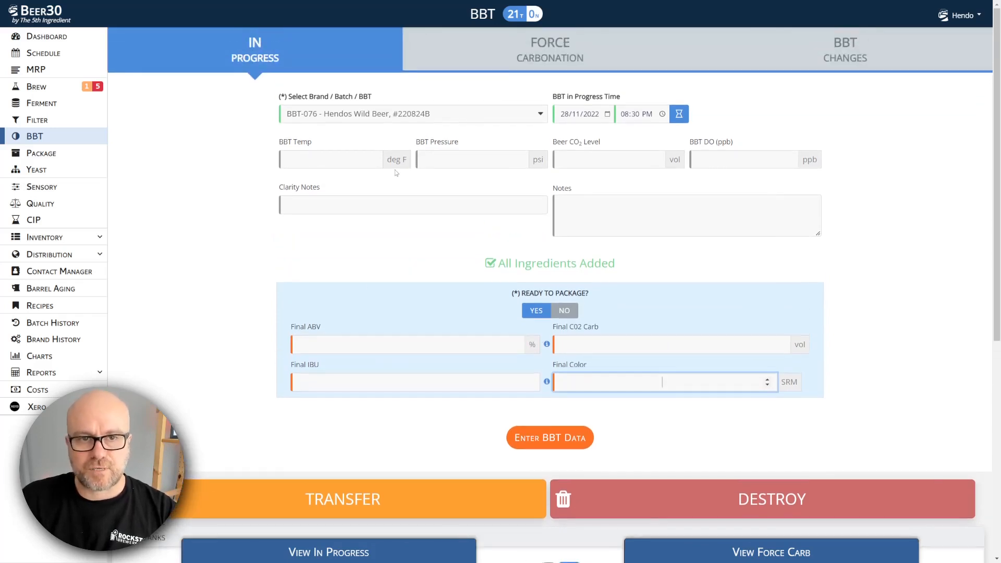
pyautogui.scroll(-2, 396, 170)
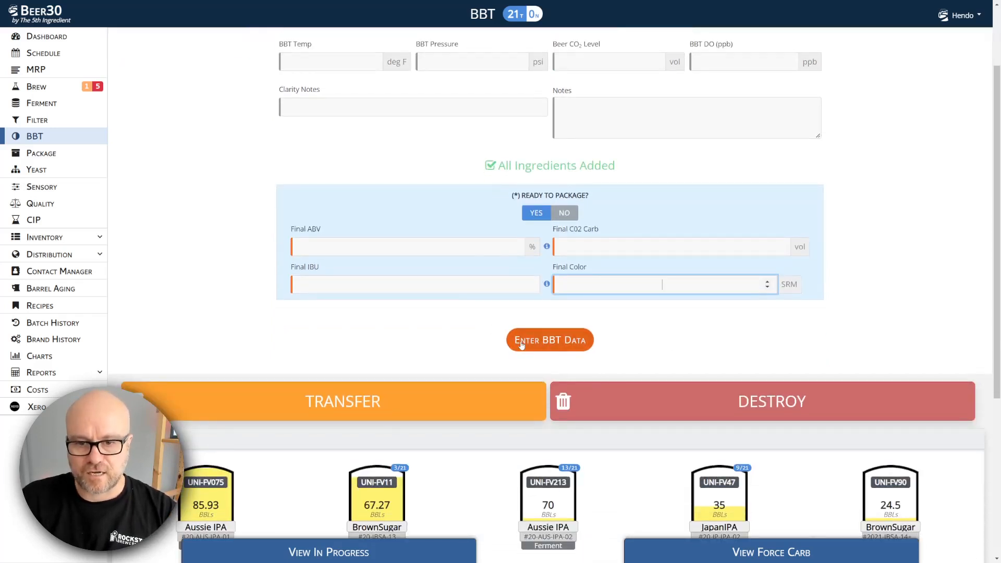
pyautogui.click(547, 340)
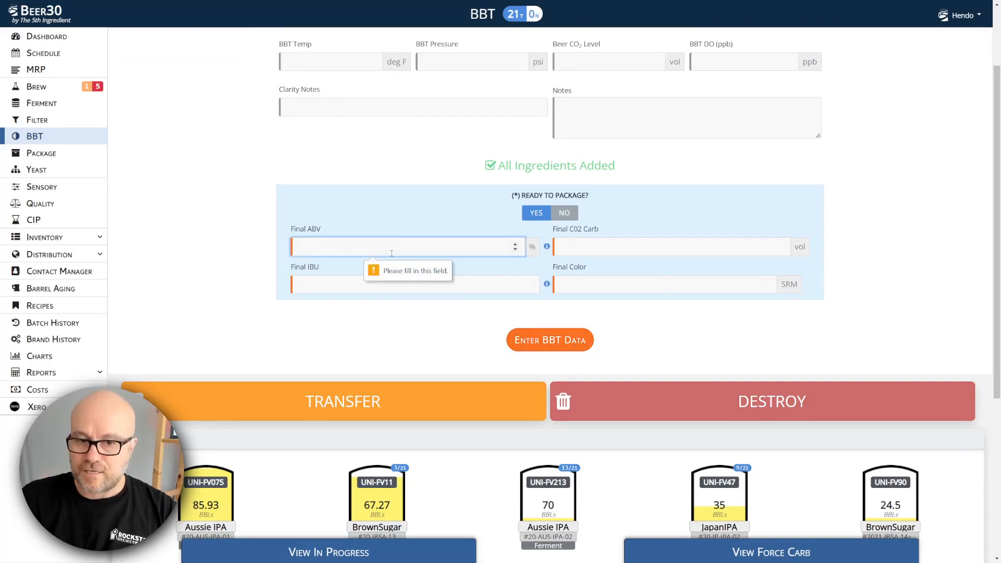
# - Enter a Final ABV of 5.2 % and a Final CO2 Carb of 2.62 vol for the BBT-076 batch
pyautogui.scroll(2, 385, 254)
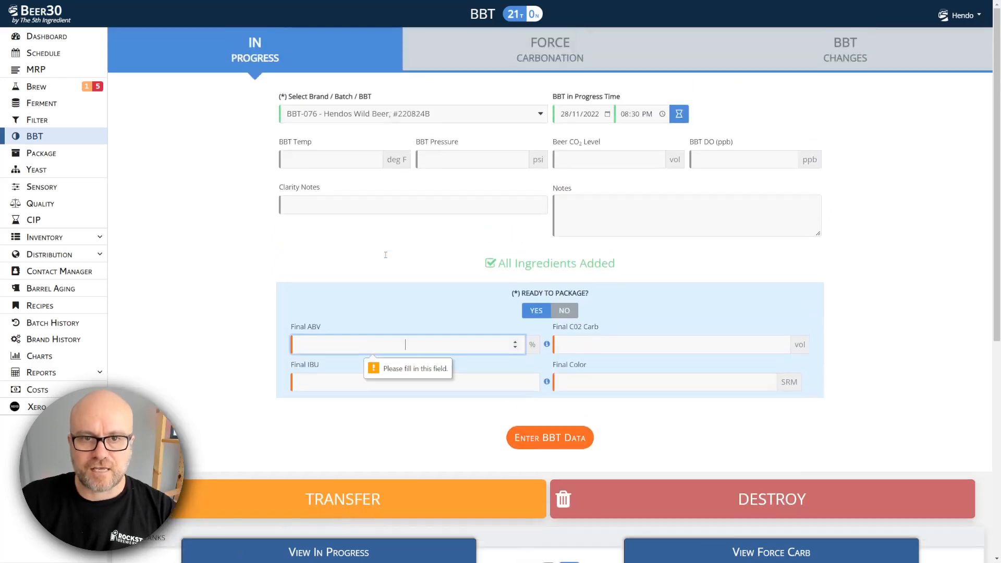
pyautogui.scroll(-3, 386, 254)
pyautogui.scroll(3, 401, 338)
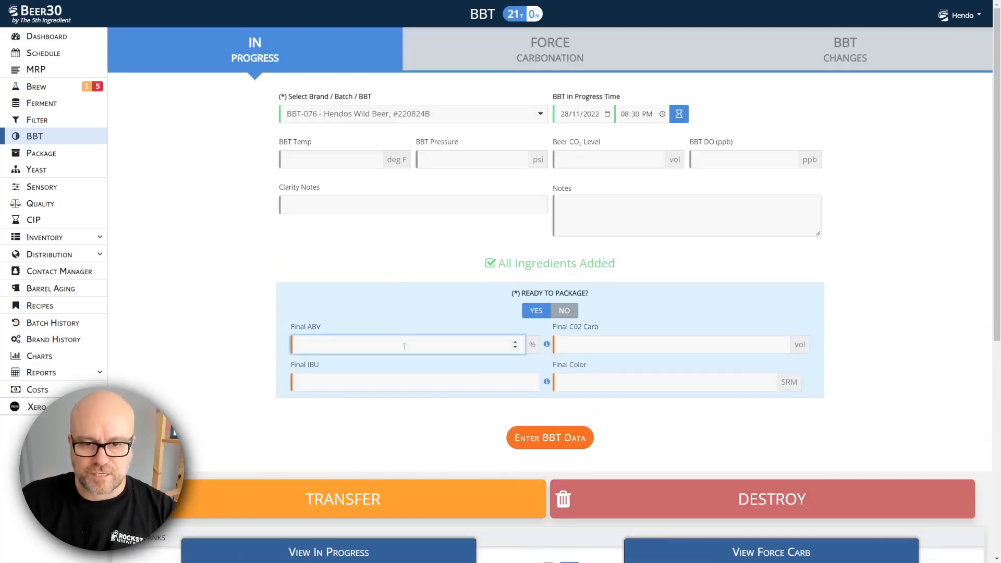
pyautogui.write('5.2')
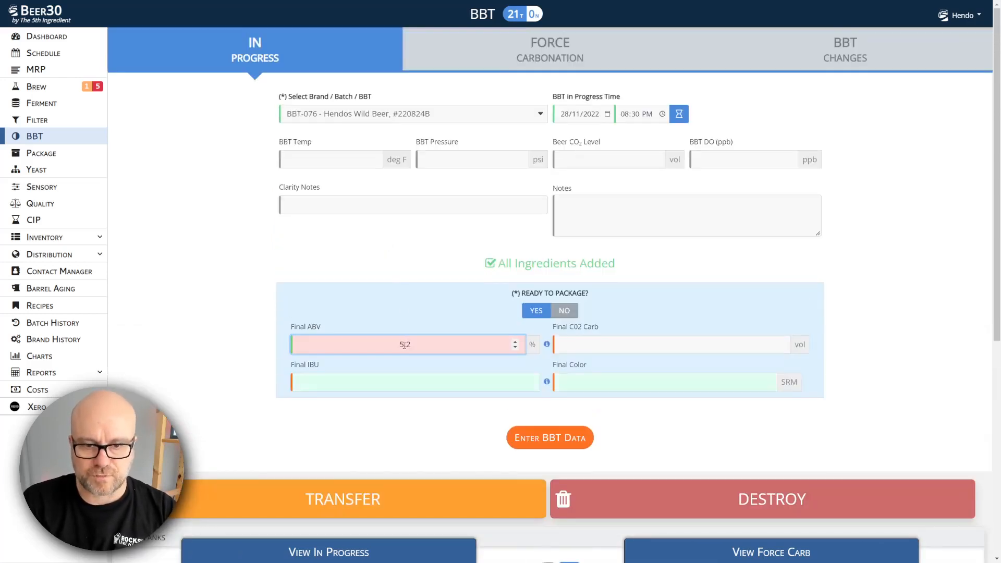
pyautogui.press('Tab')
pyautogui.press('Tab')
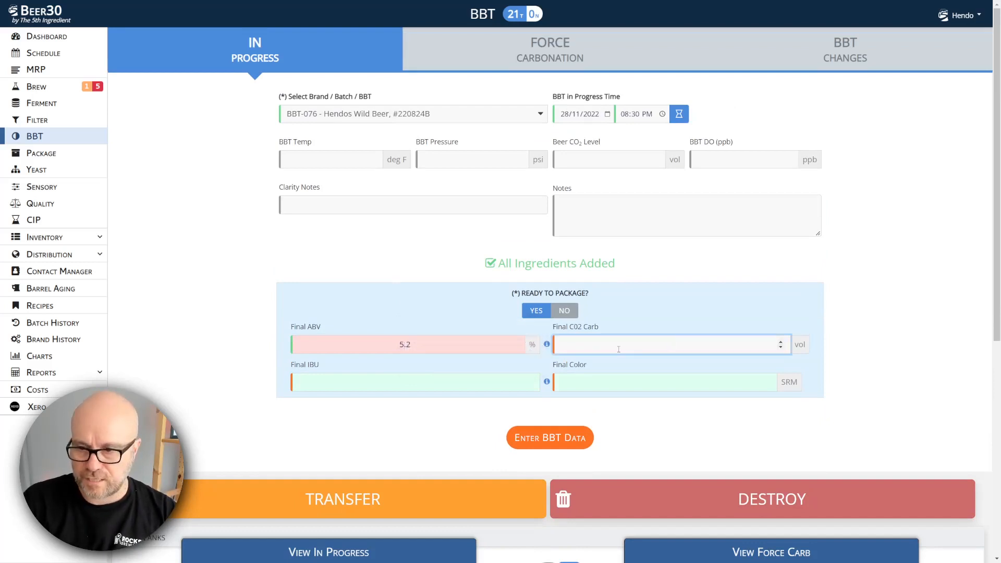
pyautogui.write('2.6')
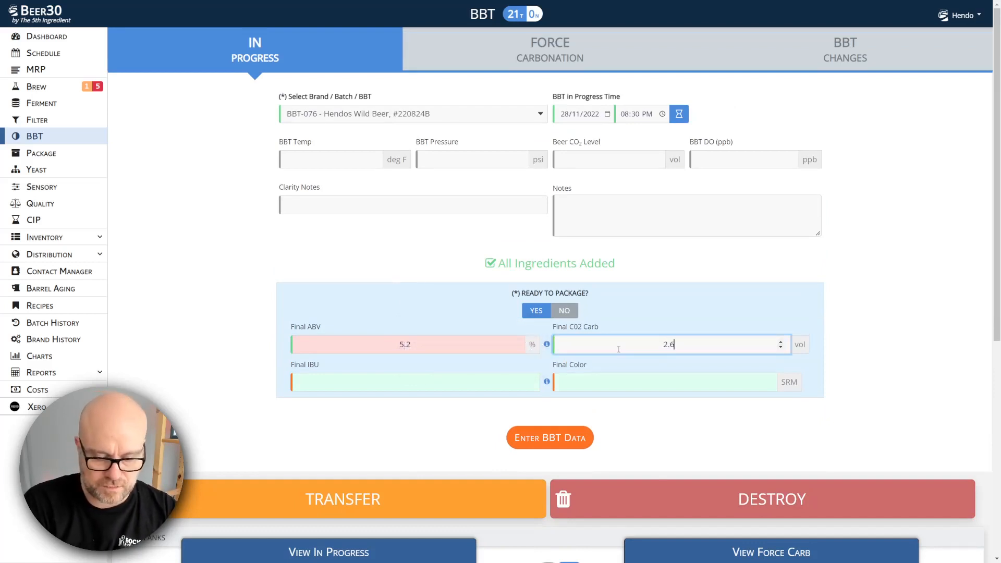
pyautogui.write('2')
# - Set the batch's Final IBU to 8 and Final Color to 5 SRM
pyautogui.click(401, 379)
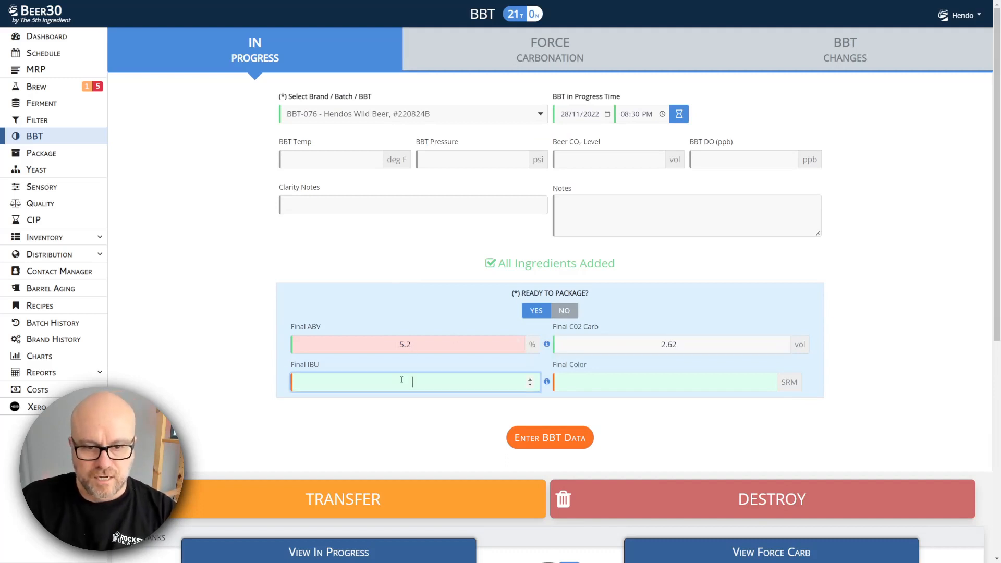
pyautogui.write('8')
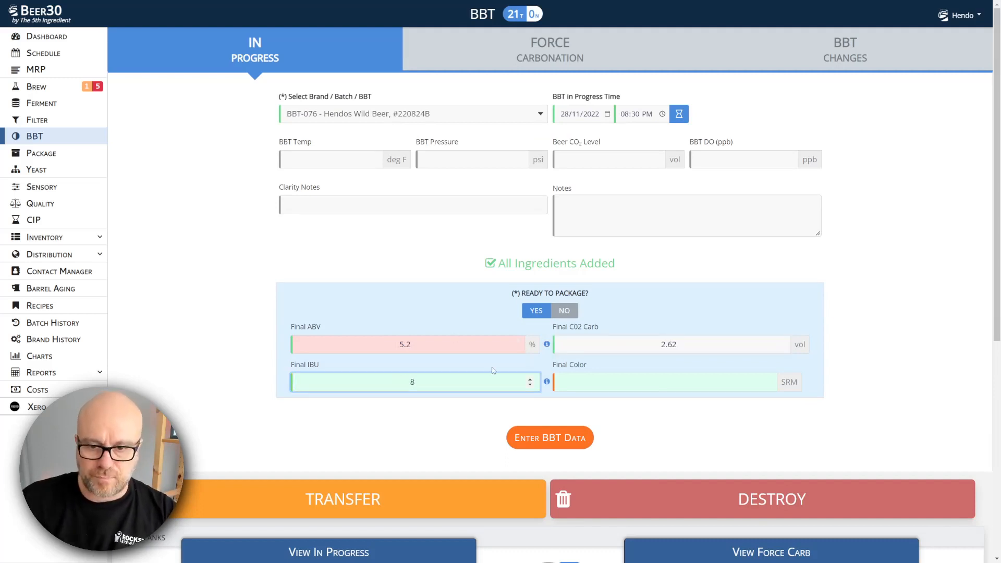
pyautogui.click(660, 381)
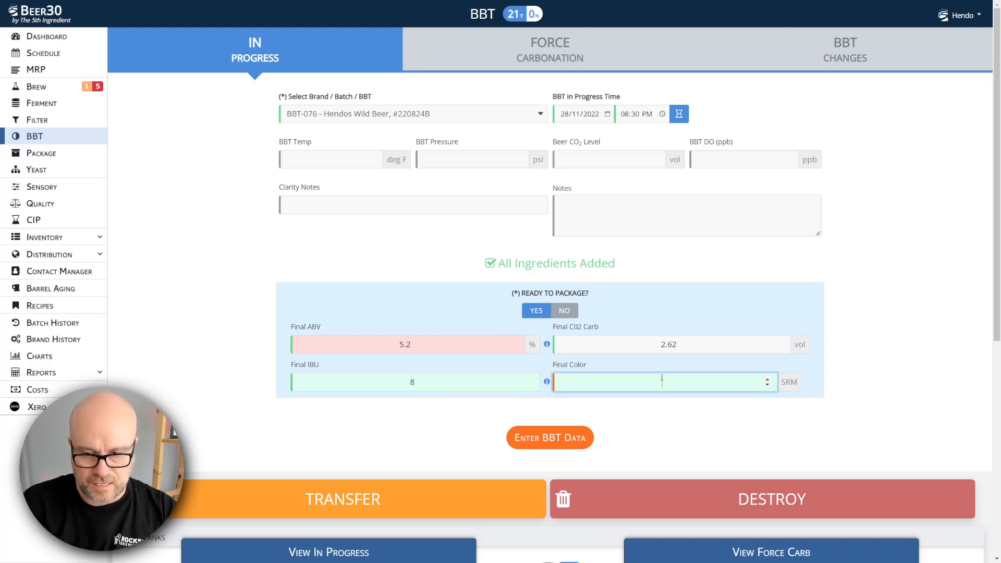
pyautogui.write('5')
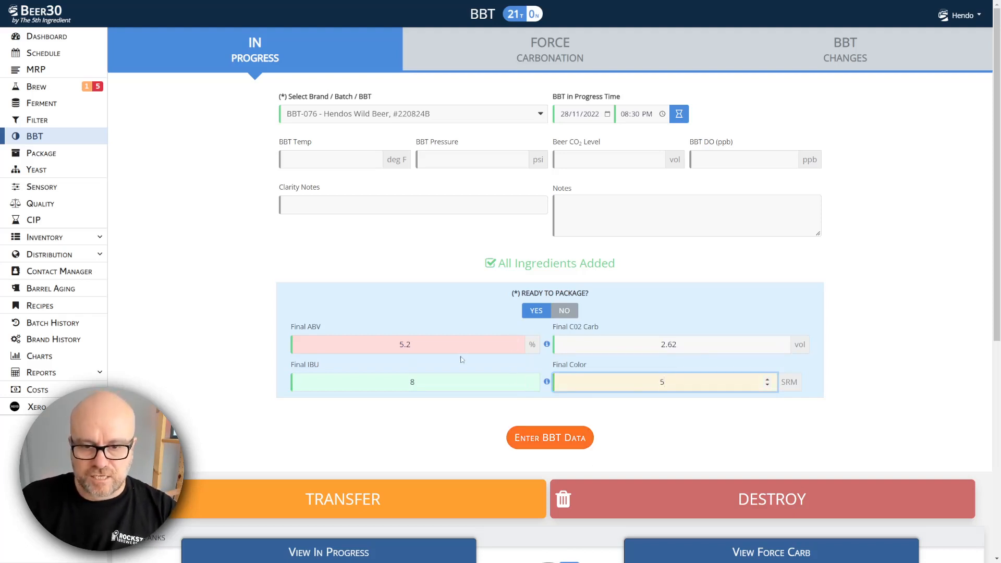
# - Go over the Final ABV, IBU and Color entries and submit the BBT data with the batch marked ready to package
pyautogui.click(402, 345)
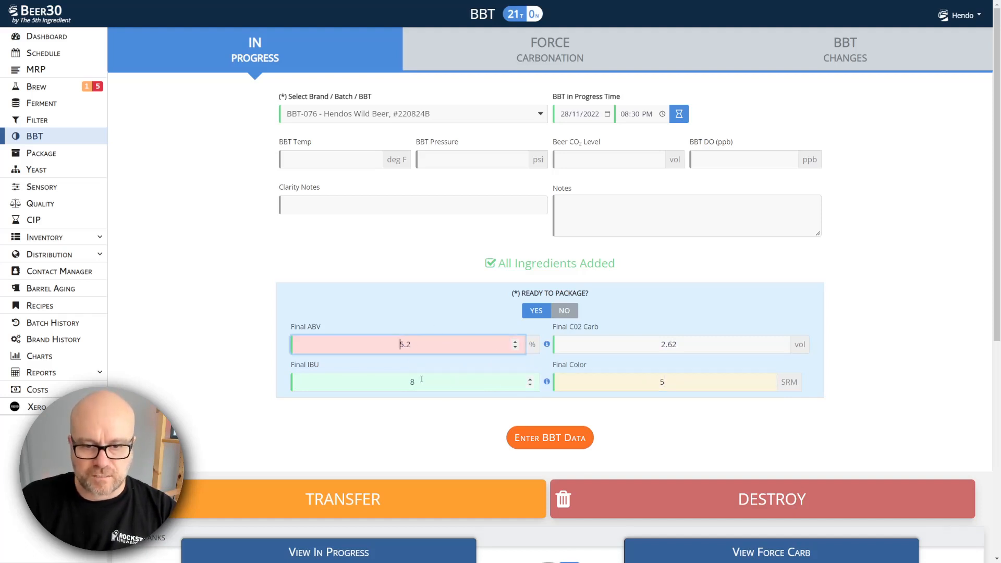
pyautogui.click(420, 380)
pyautogui.click(698, 387)
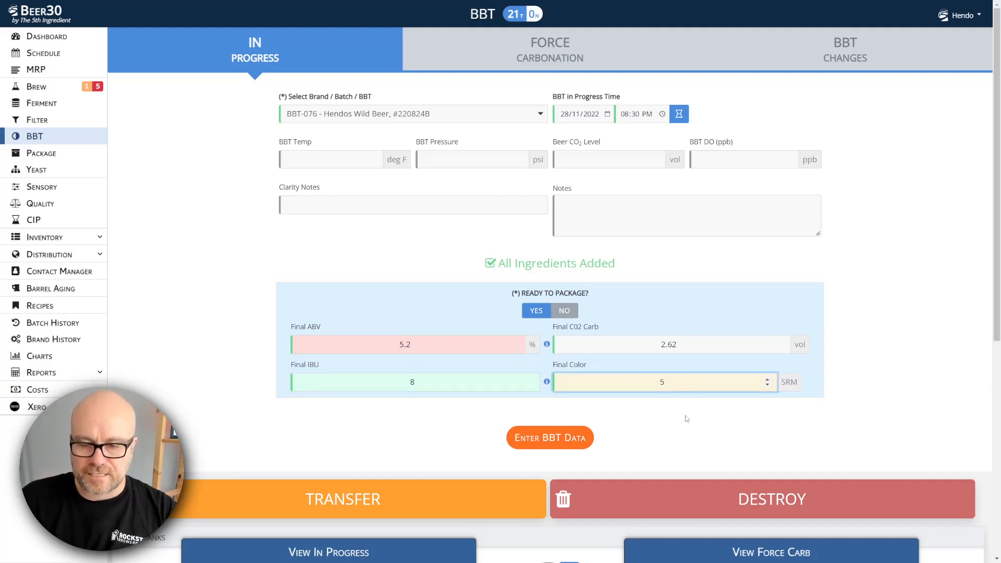
pyautogui.click(537, 436)
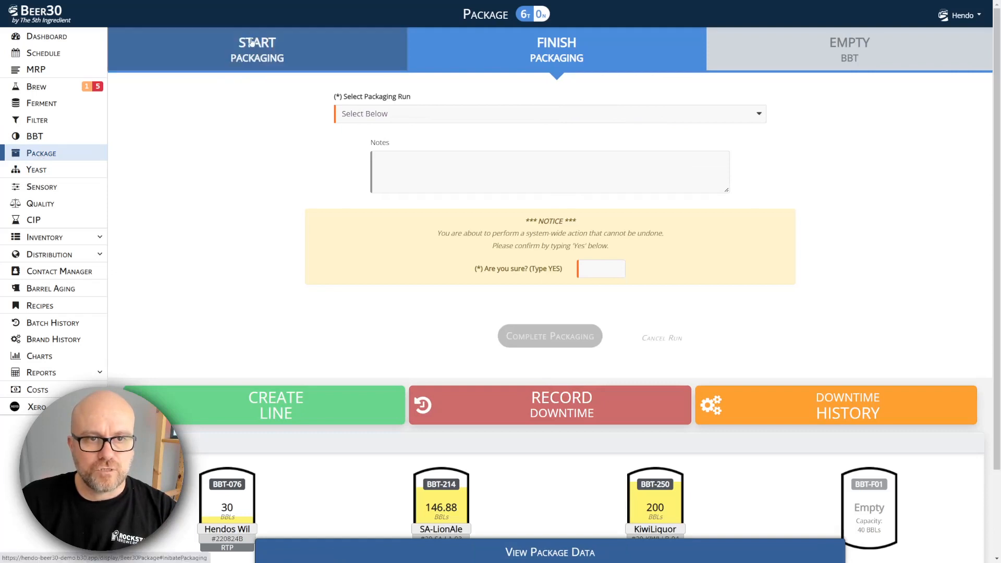
# - Open the Start Packaging form and select BBT-076 - Hendos Wild Beer, #220824B as the batch to package
pyautogui.click(255, 47)
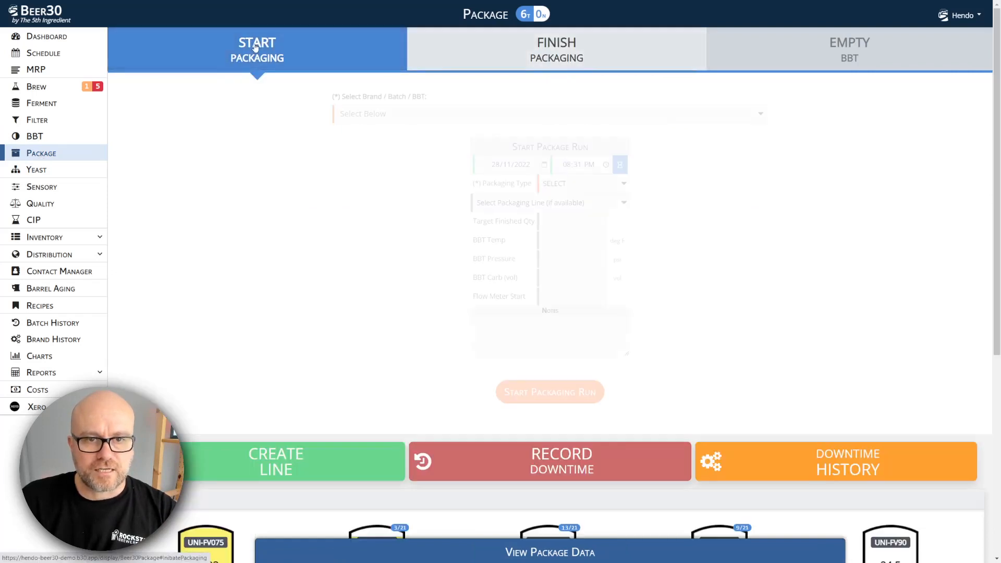
pyautogui.click(419, 116)
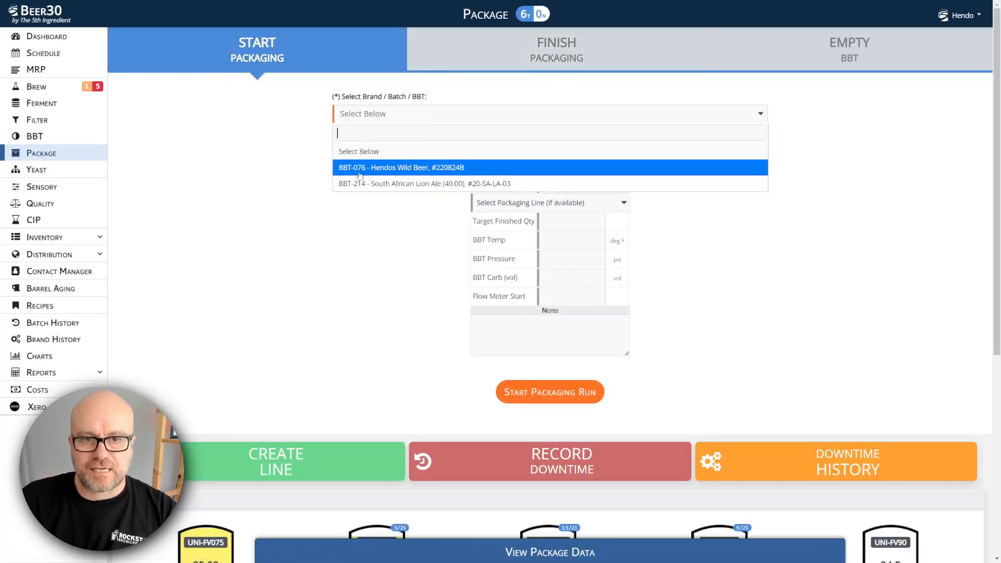
pyautogui.click(471, 174)
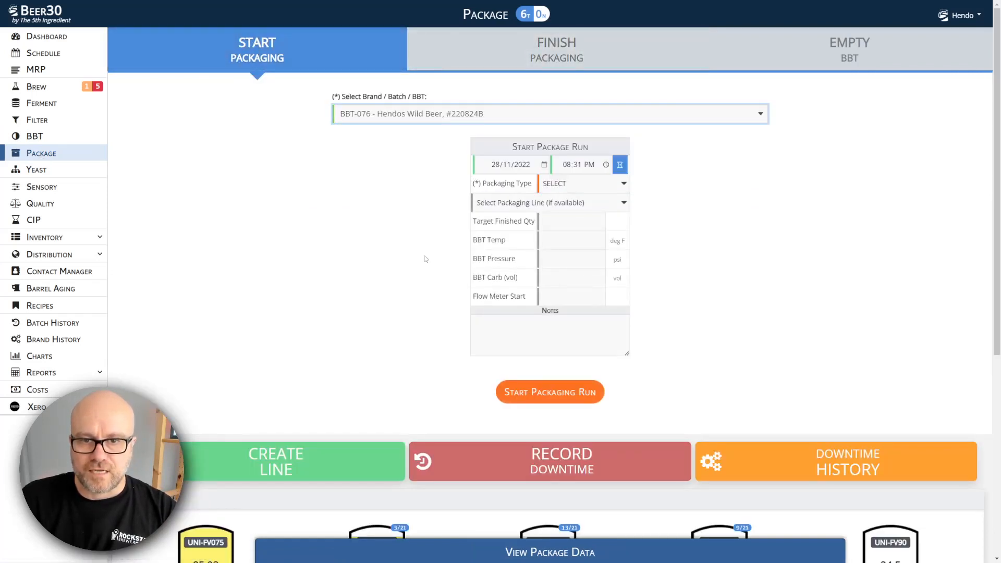